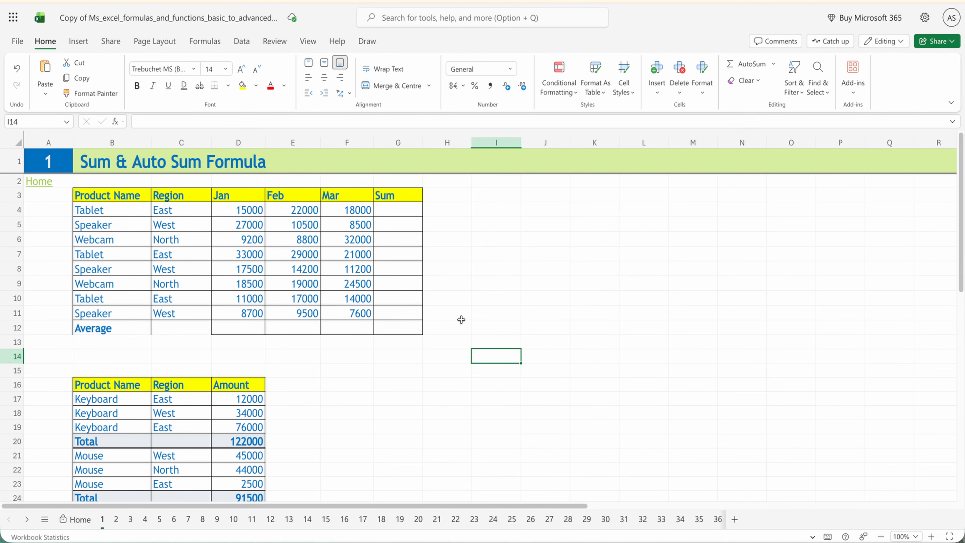
- Total the Jan values in cell D12 with =SUM(D4:D11) and clear the cell again
left_click(242, 329)
left_click_drag(245, 212, 243, 314)
left_click(246, 330)
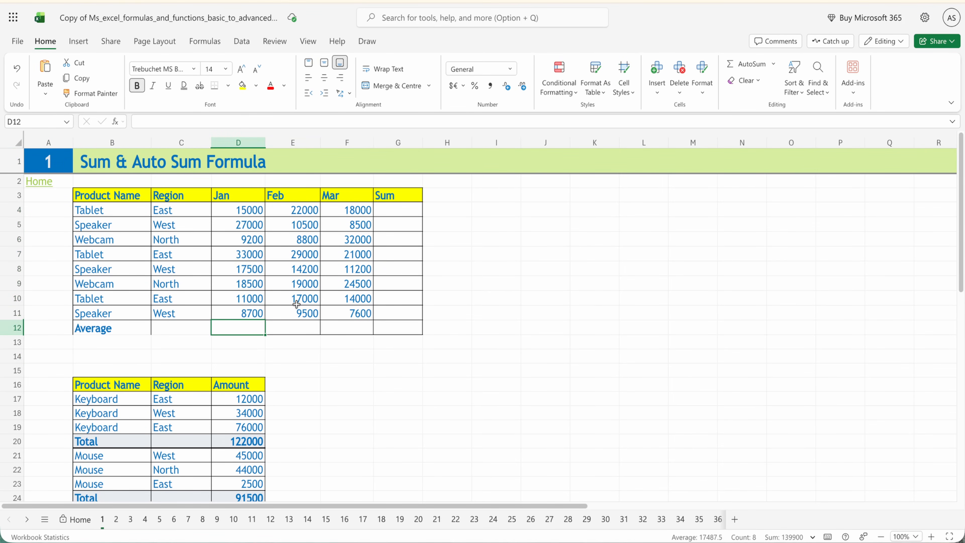
type("=sum")
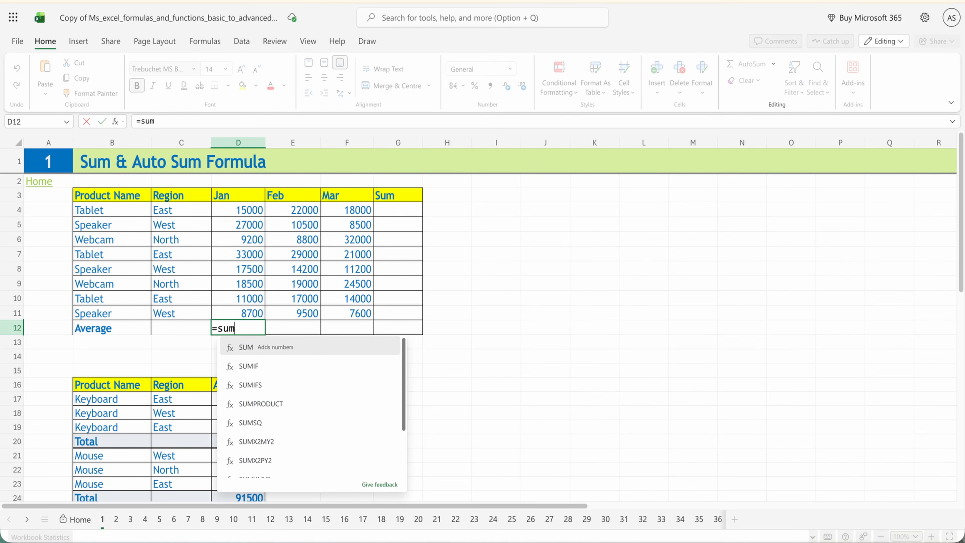
key("Tab")
left_click_drag(243, 298, 243, 210)
type(")")
key("ctrl+Return")
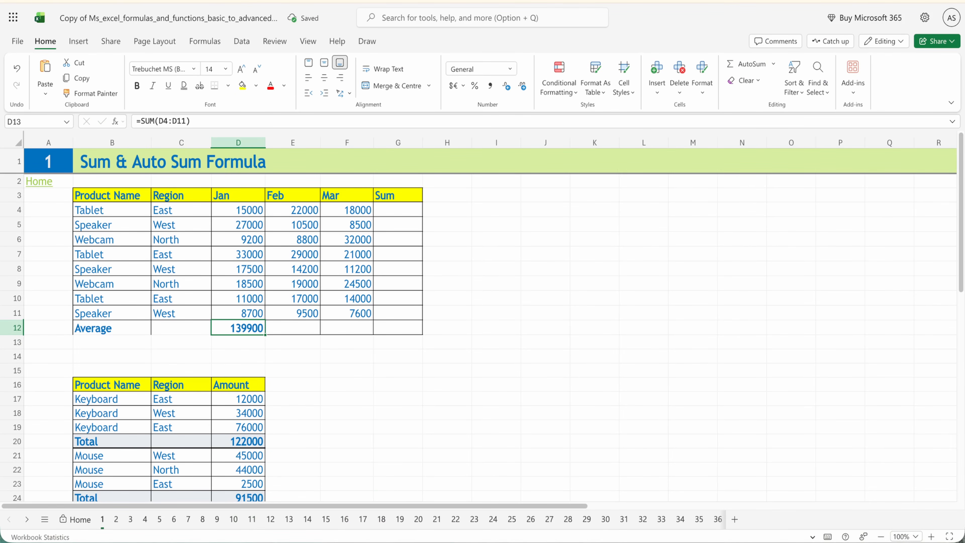
key("Delete")
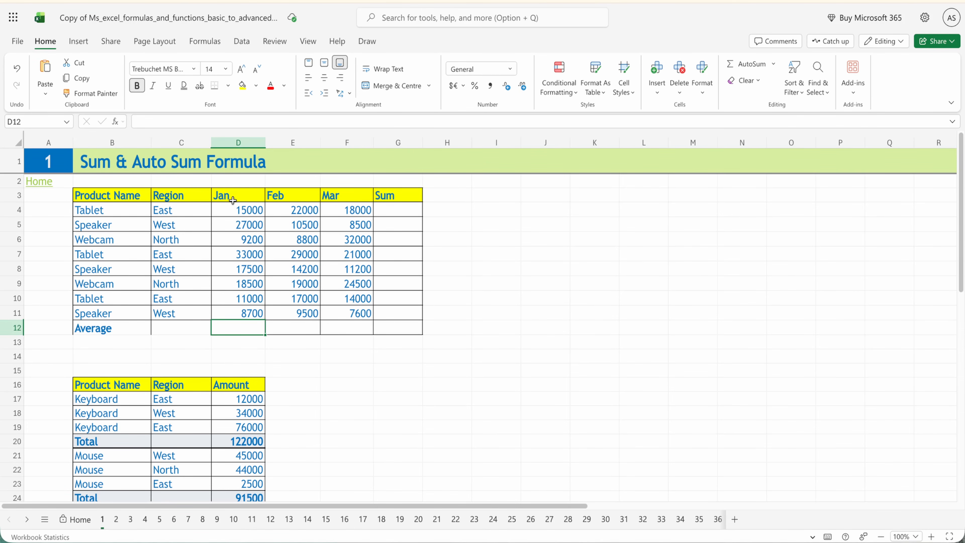
- Fill row and column totals across D4:G12 with AutoSum's Sum function, and undo them
left_click_drag(235, 209, 391, 325)
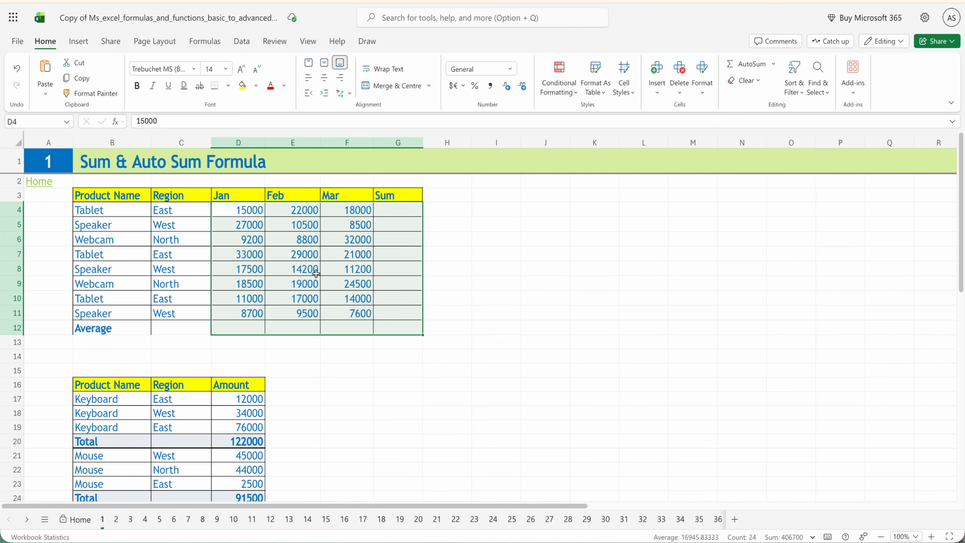
key("alt")
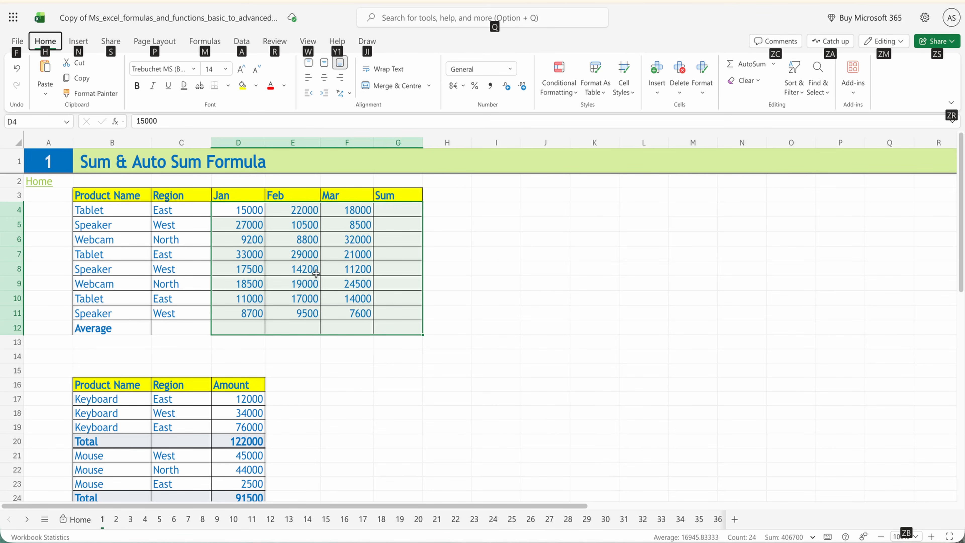
key("h")
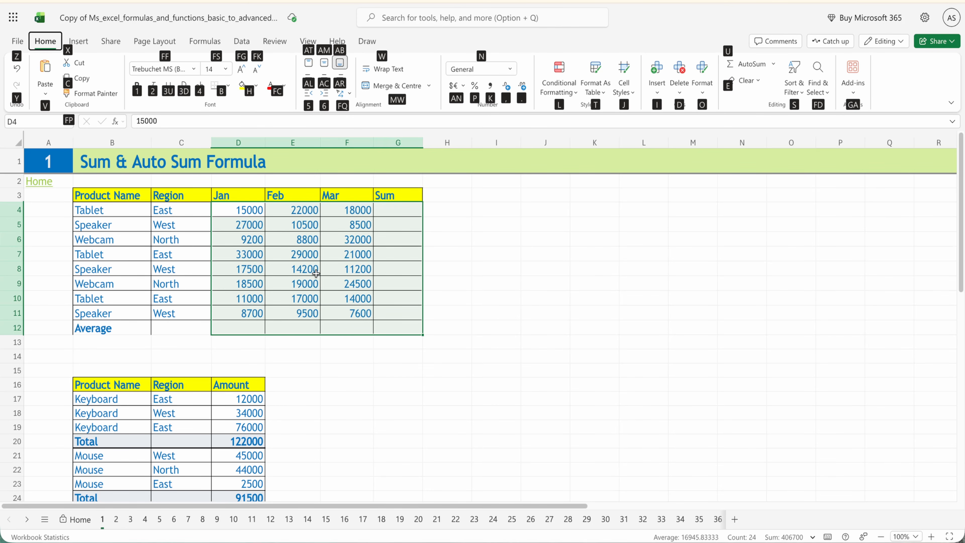
key("u")
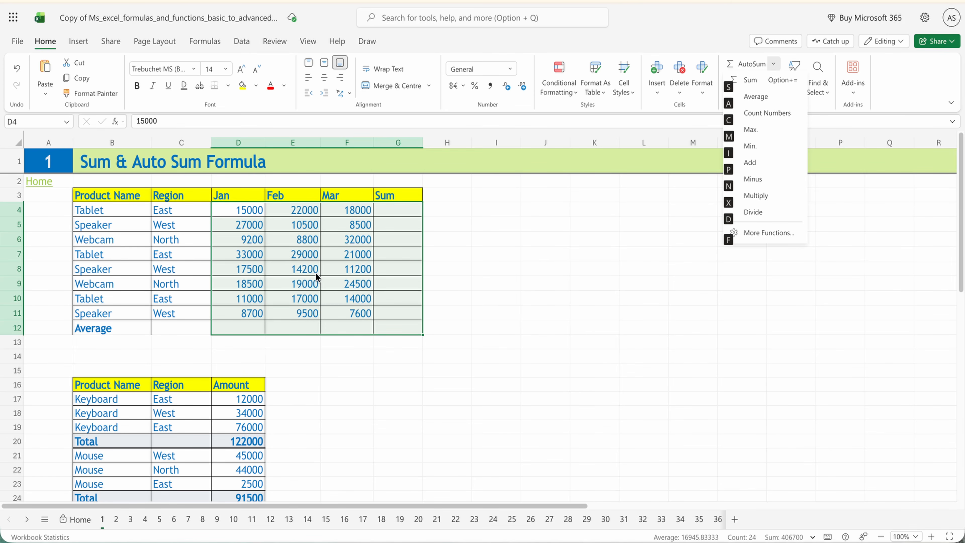
key("s")
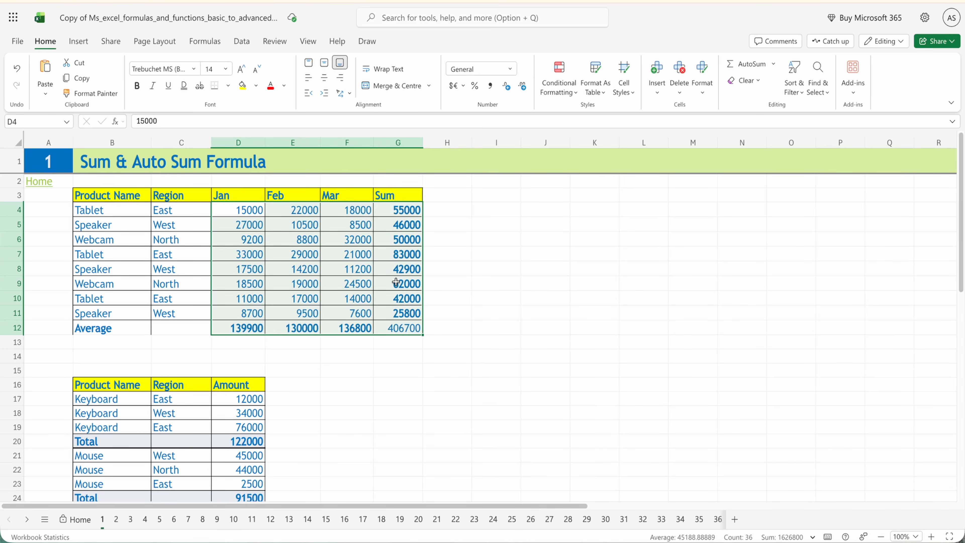
key("ctrl+z")
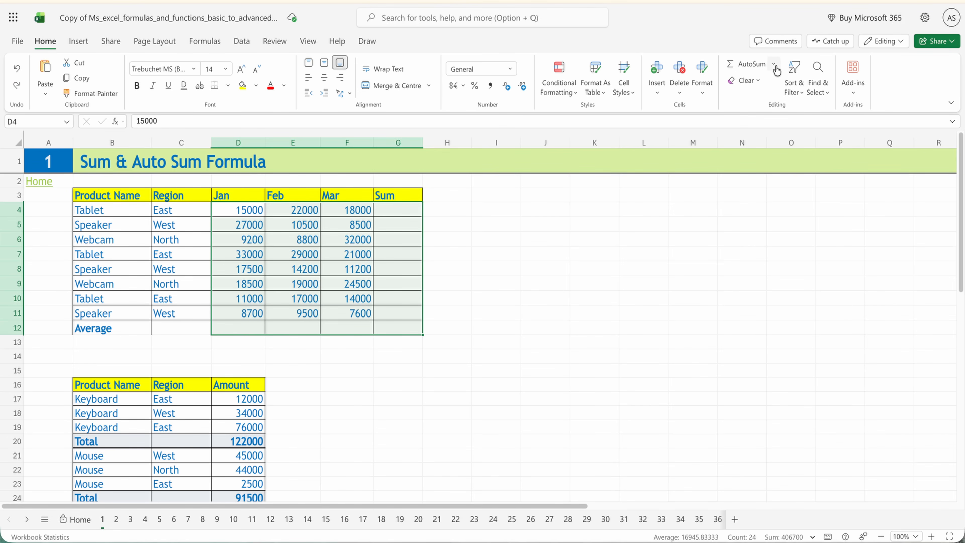
- Apply AutoSum's Average function to the range D4:G12, and undo it
left_click(774, 65)
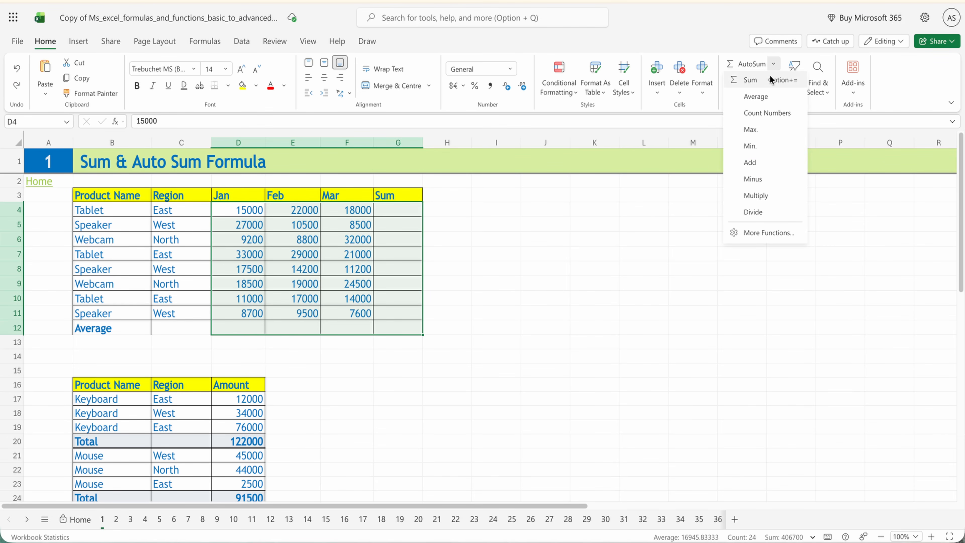
left_click(760, 99)
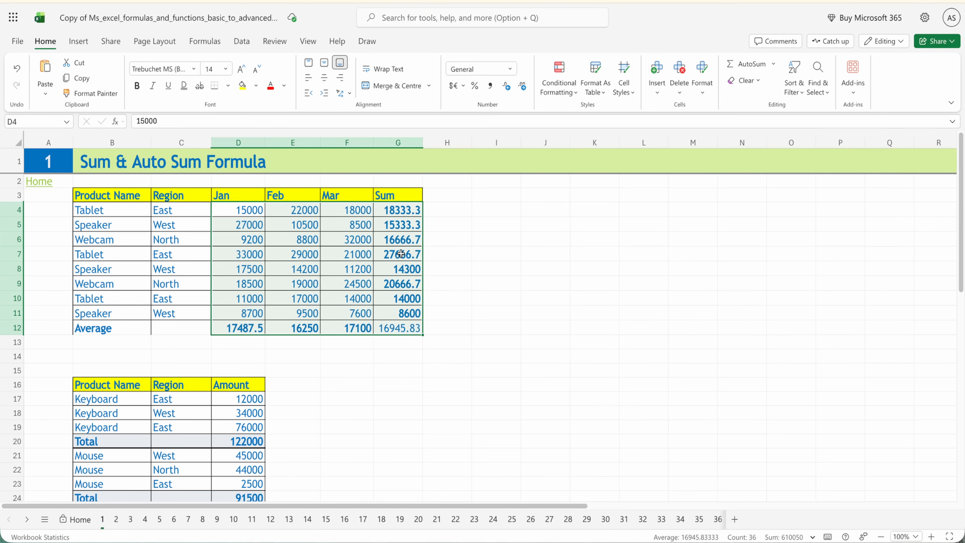
key("super+z")
- Apply AutoSum's Count Numbers function to the range D4:G12, and undo it
left_click(774, 64)
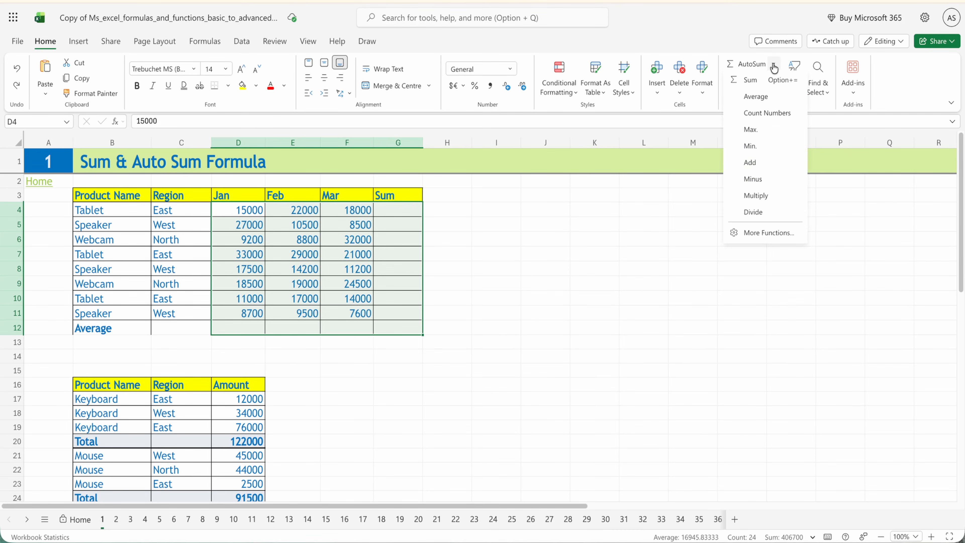
left_click(770, 112)
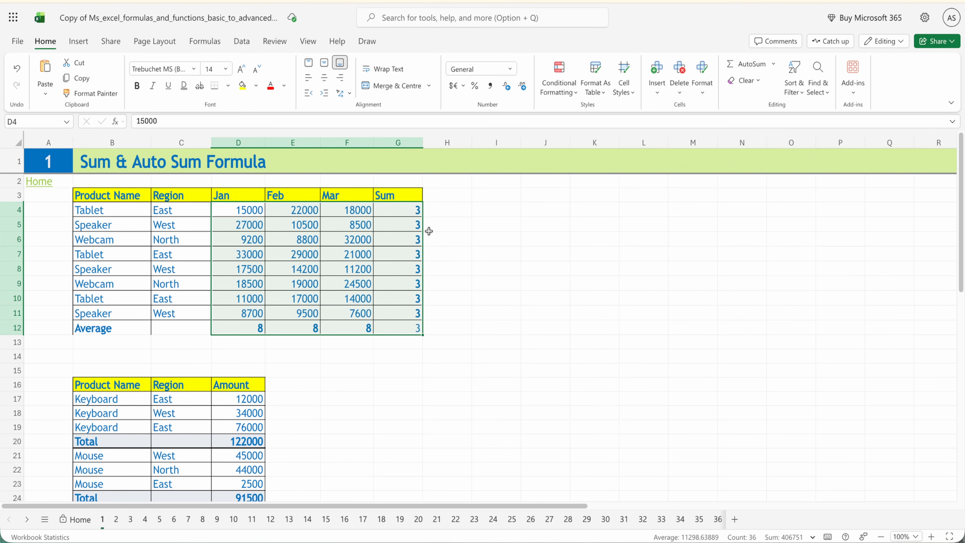
key("super+z")
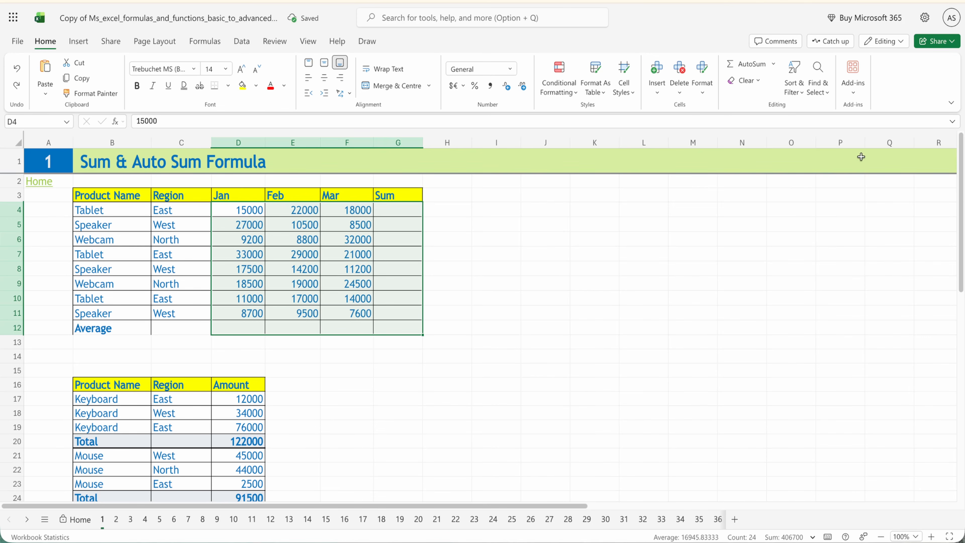
- Apply AutoSum's Max function to the range D4:G12, and undo it
left_click(774, 63)
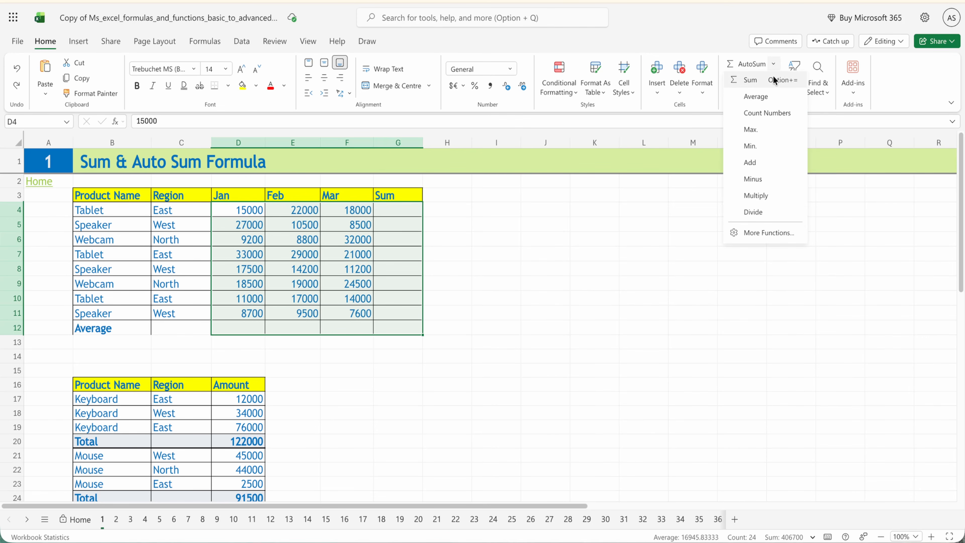
left_click(755, 128)
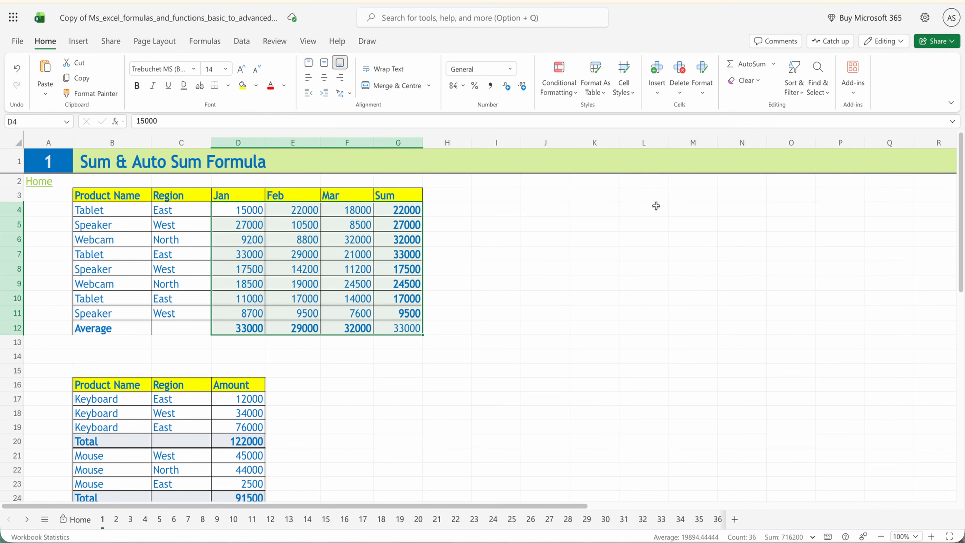
key("ctrl+z")
left_click(518, 359)
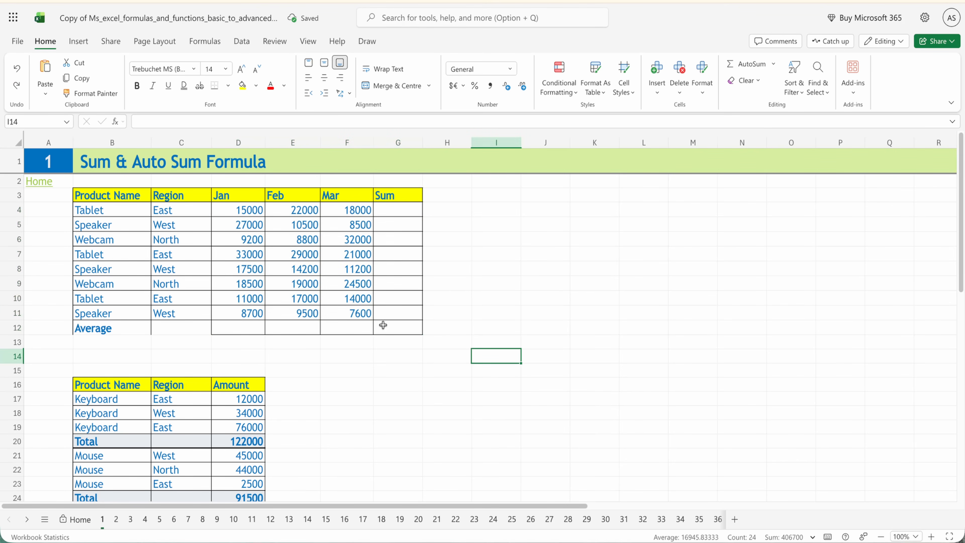
- Add the last two Mar values in F12 with AutoSum's Add option, check them in F10:F11, and clear F12
left_click(356, 323)
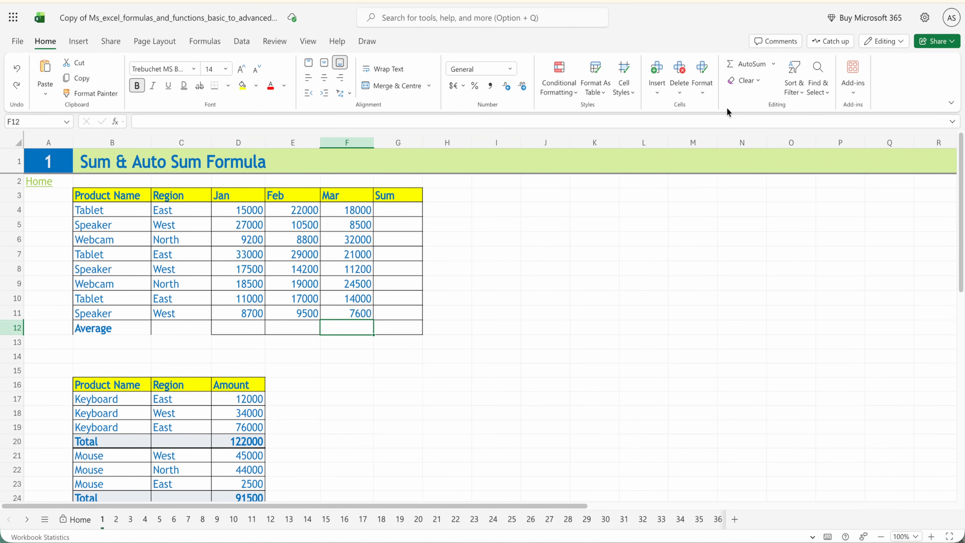
left_click(773, 67)
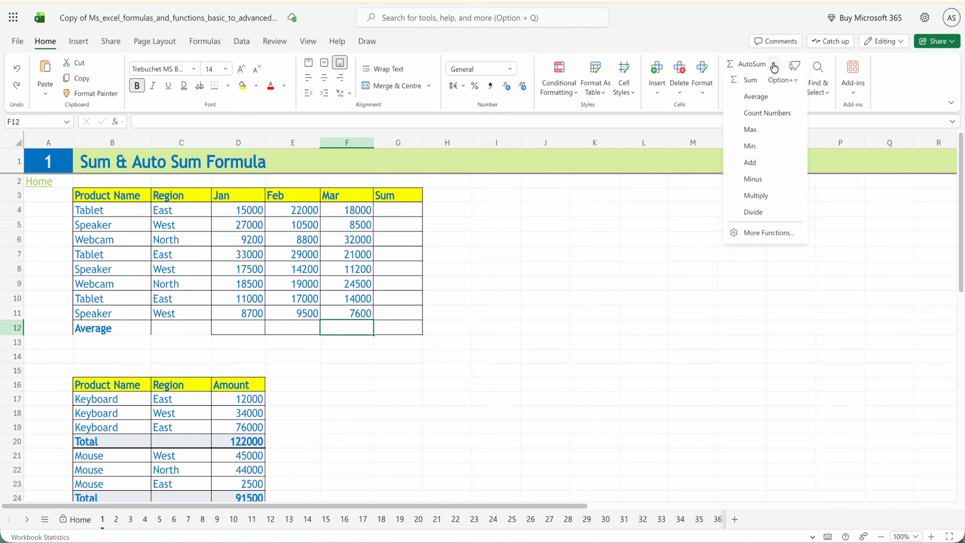
left_click(764, 162)
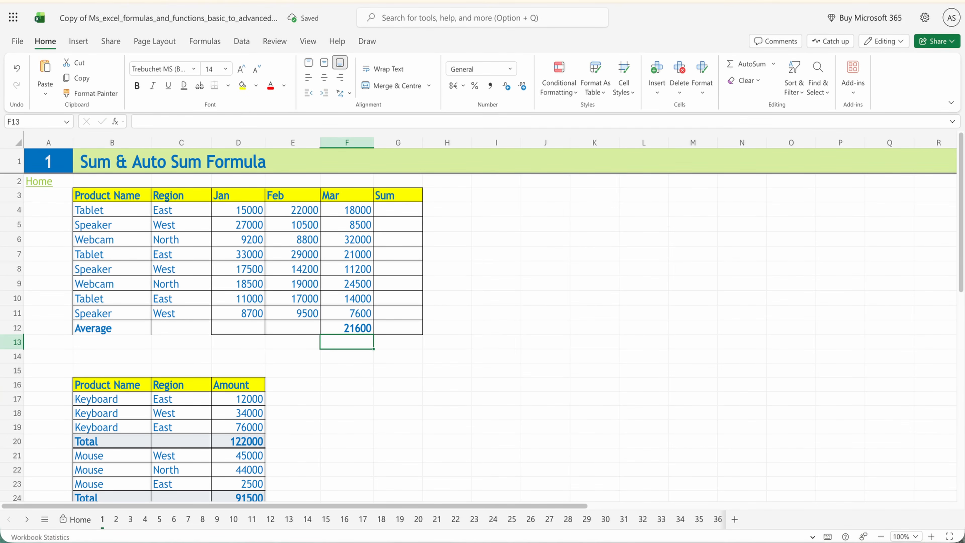
key("Return")
left_click_drag(356, 299, 366, 315)
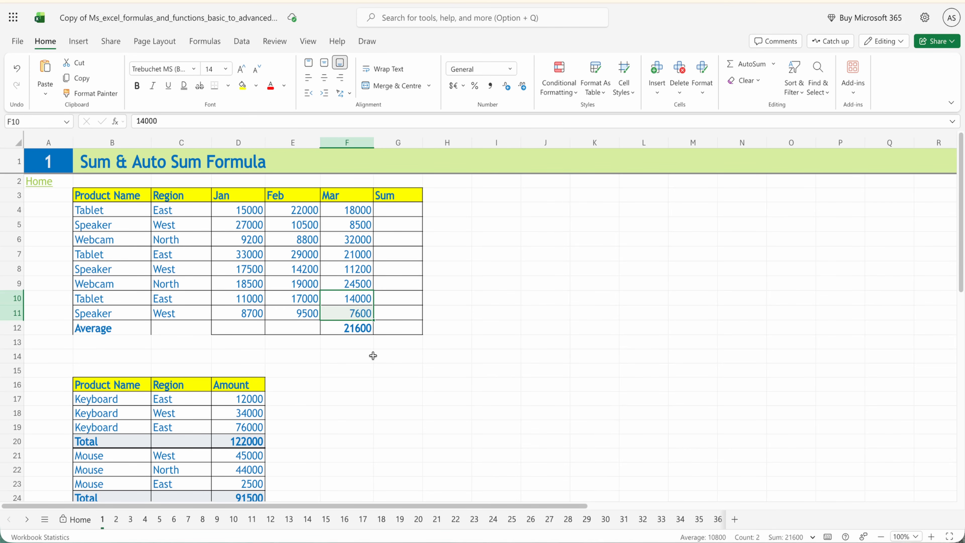
left_click(360, 328)
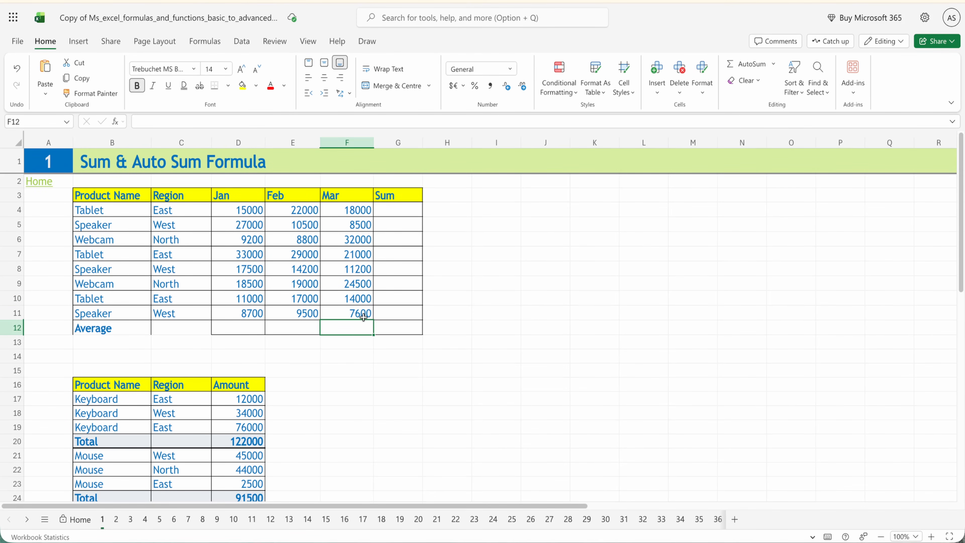
- Subtract the last two Mar values in F12 with AutoSum's Minus option, and clear the cell
left_click(773, 65)
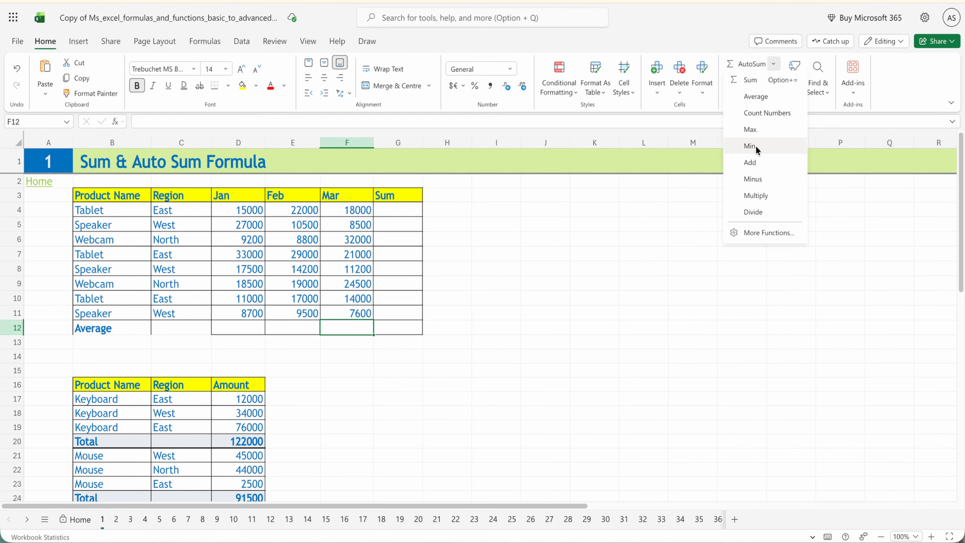
left_click(756, 179)
key("Return")
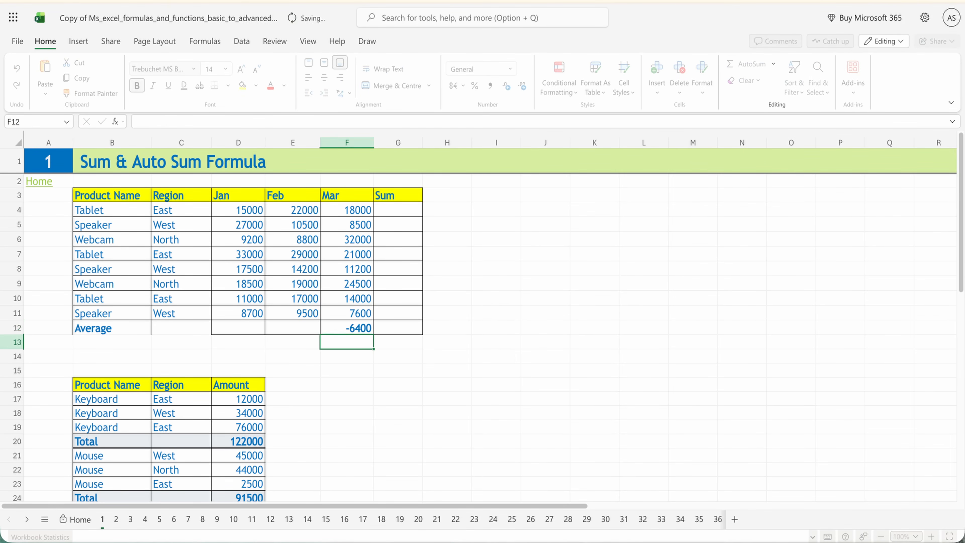
left_click(354, 330)
key("Delete")
- Try AutoSum's Multiply option (=F11*F10) in F12 with column F widened to fit, and clear the cell
left_click(773, 64)
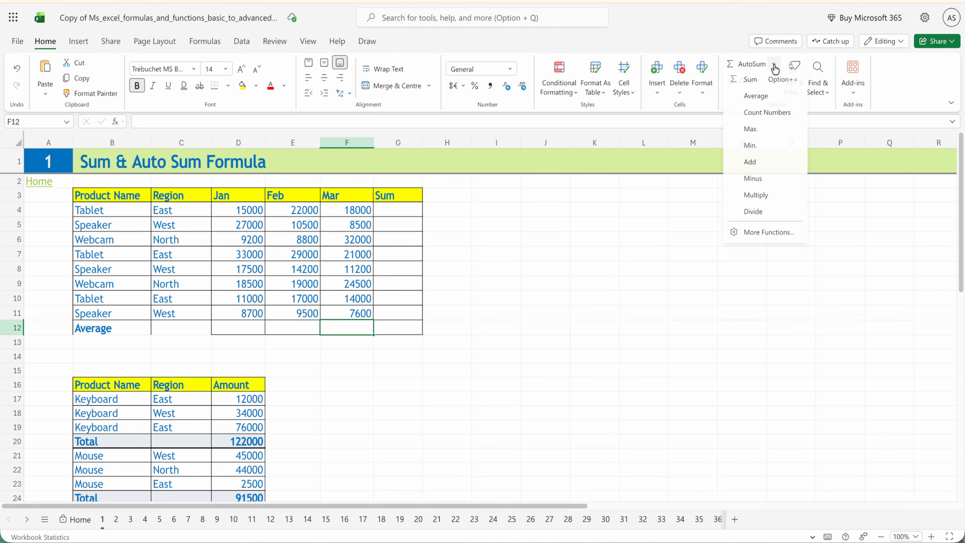
left_click(760, 195)
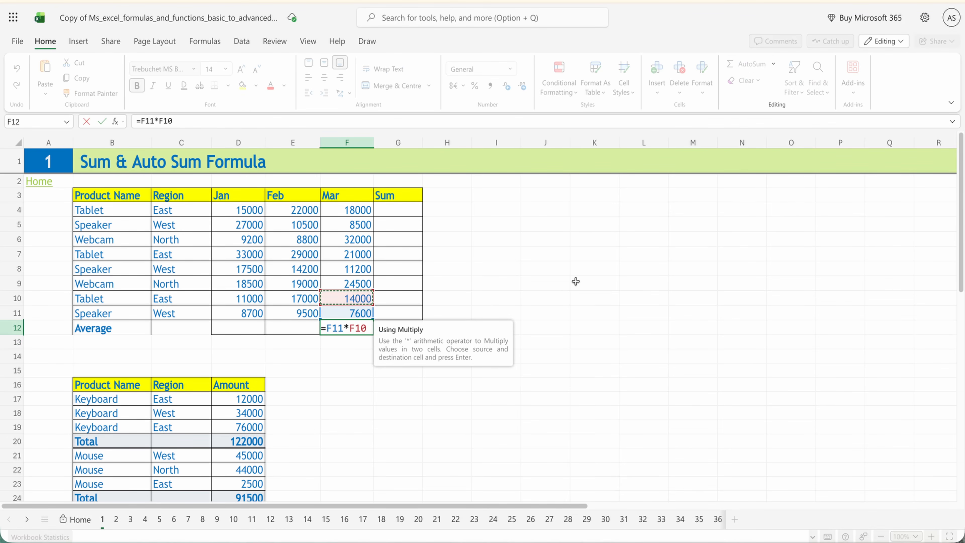
key("Return")
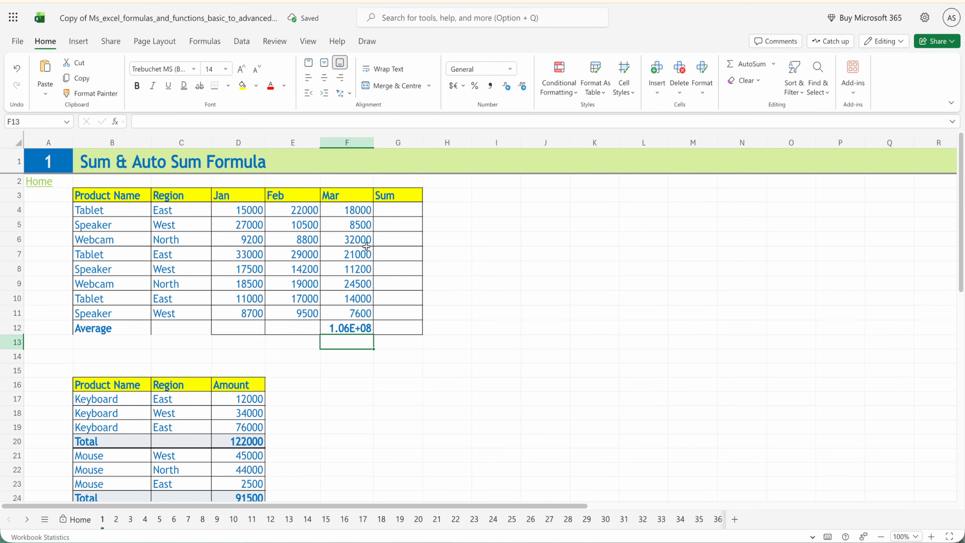
left_click_drag(372, 141, 392, 143)
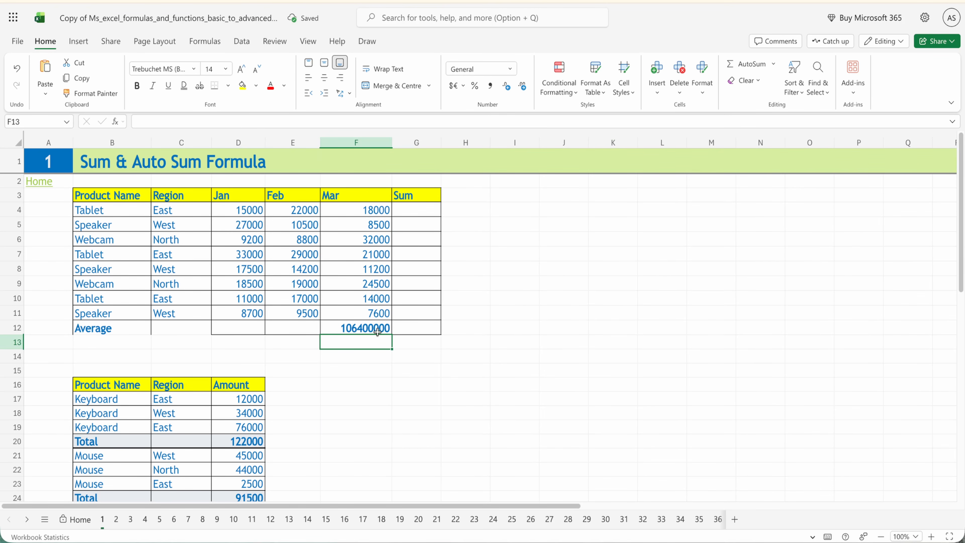
left_click(376, 327)
key("Delete")
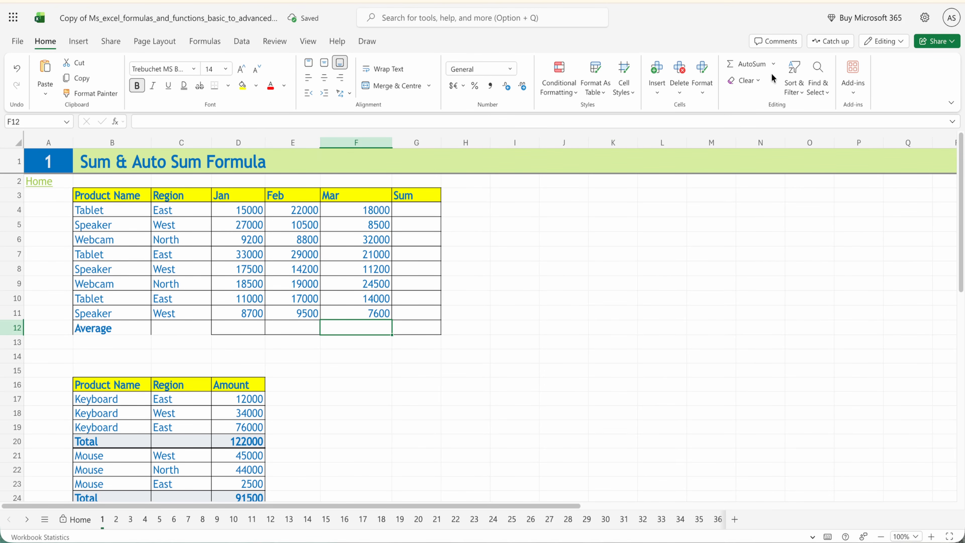
- Divide the last two Mar values in F12 with AutoSum's Divide option (=F11/F10), and undo it
left_click(775, 64)
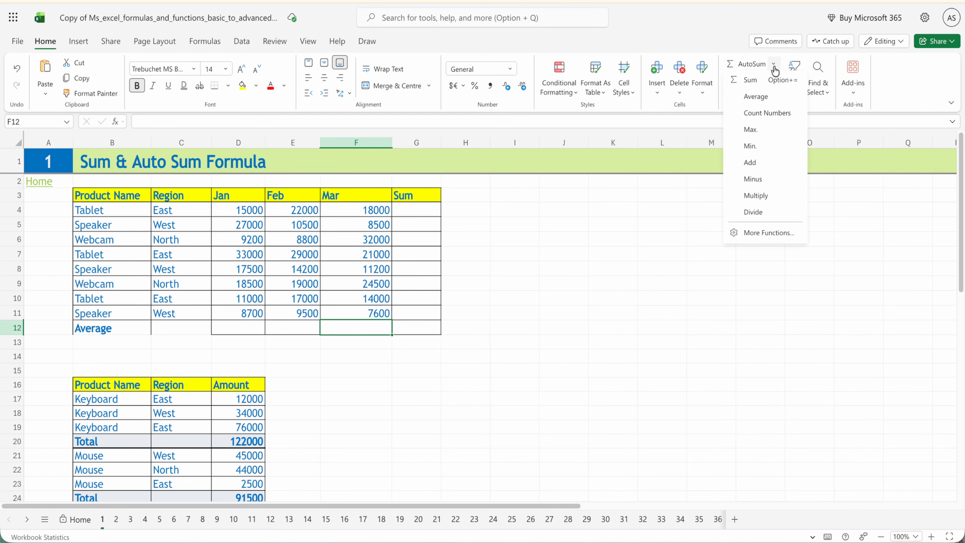
left_click(754, 212)
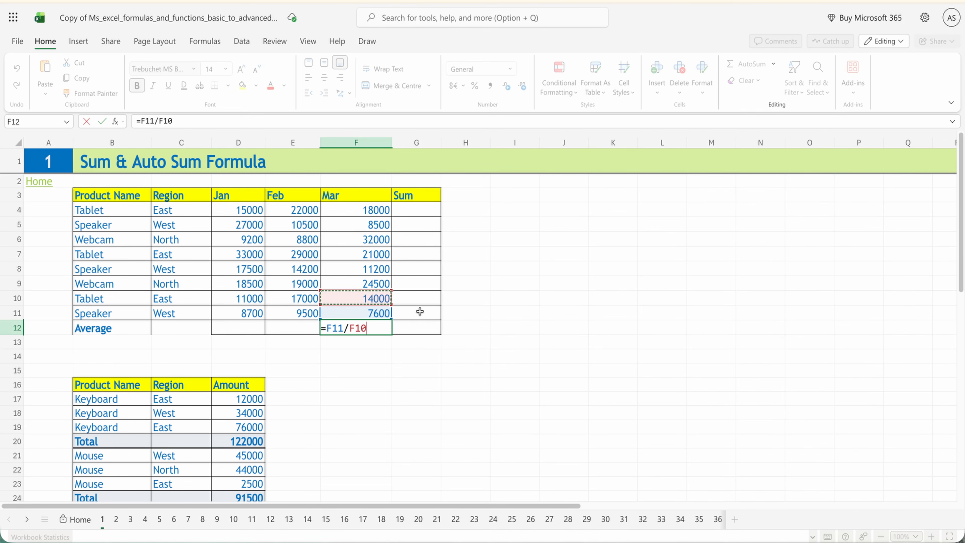
key("Return")
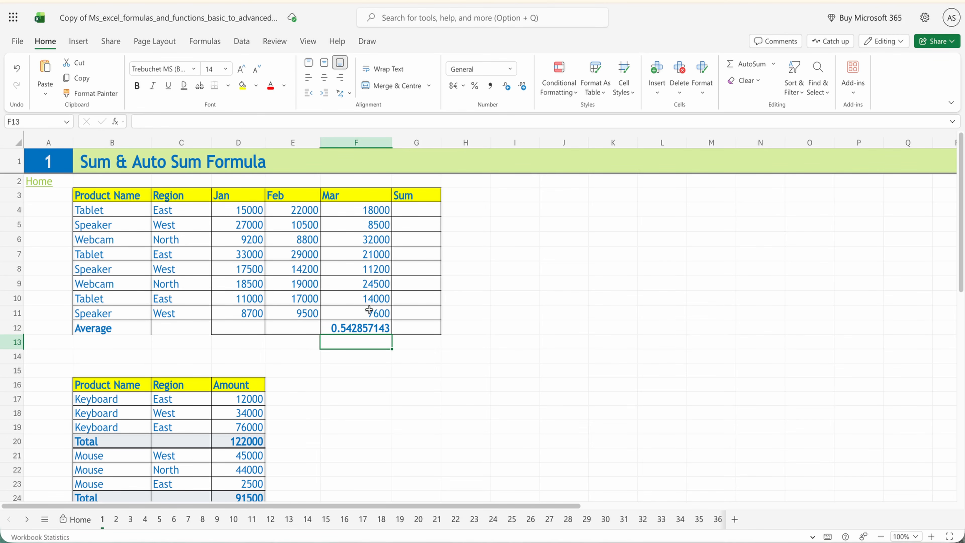
key("ctrl+z")
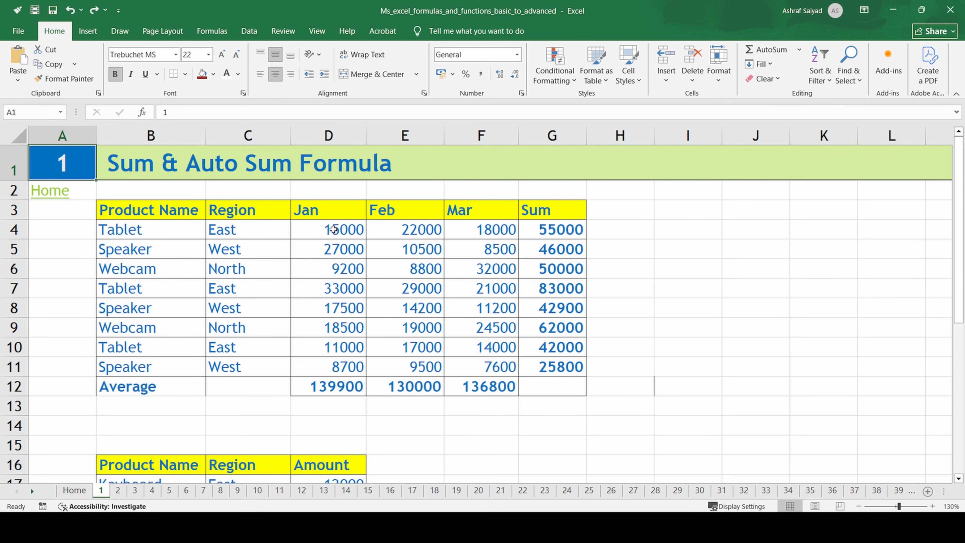
- Clear the row sums in G4:G11 and the monthly totals in D12:F12
left_click_drag(334, 230, 494, 366)
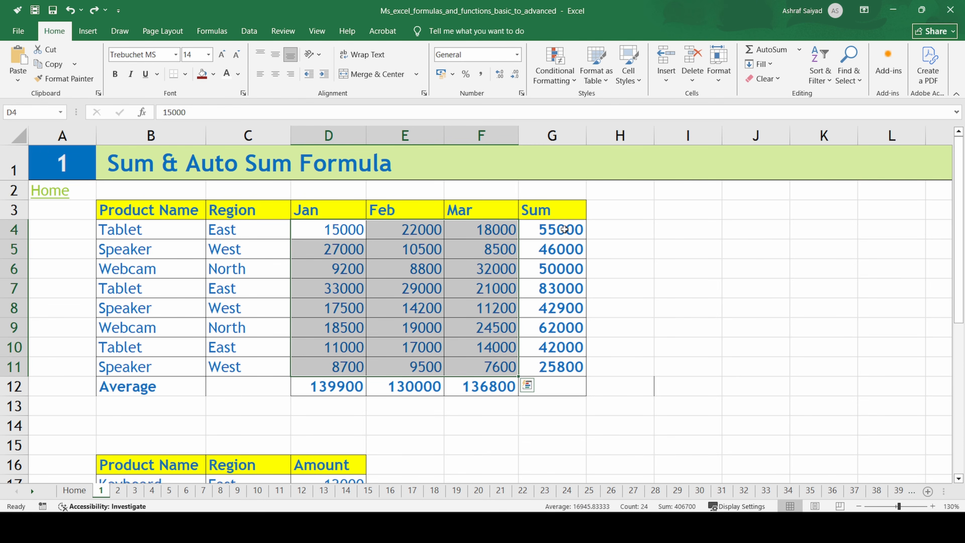
left_click_drag(564, 229, 563, 363)
key("Delete")
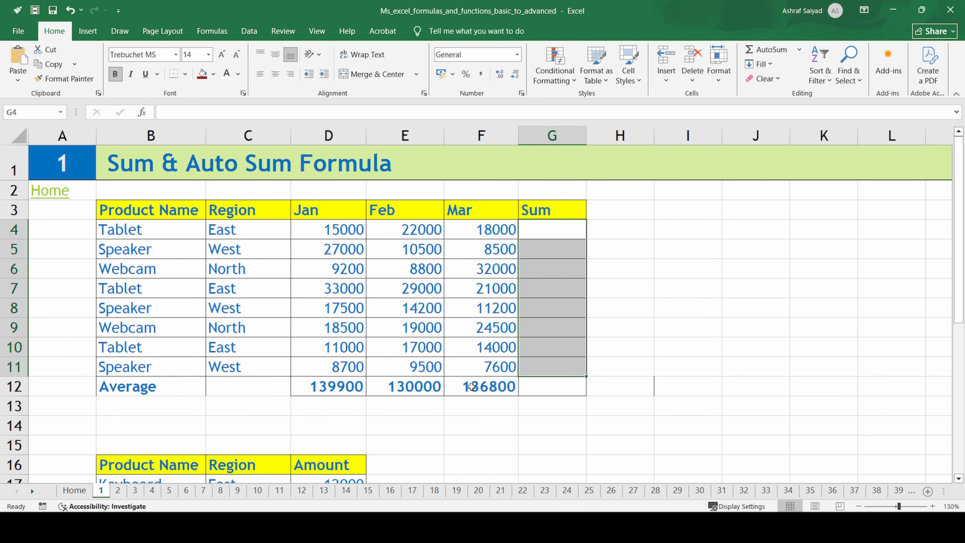
left_click_drag(334, 386, 479, 386)
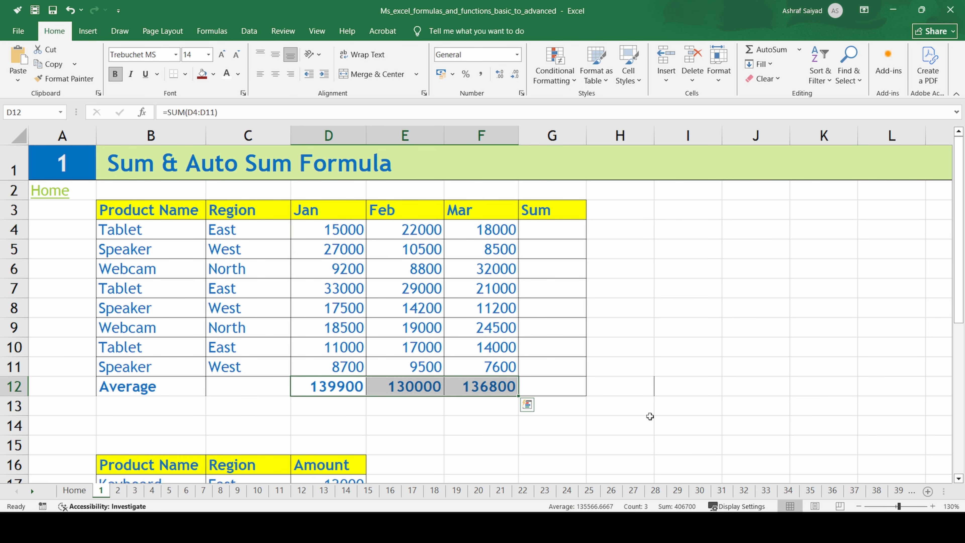
key("Delete")
left_click(681, 408)
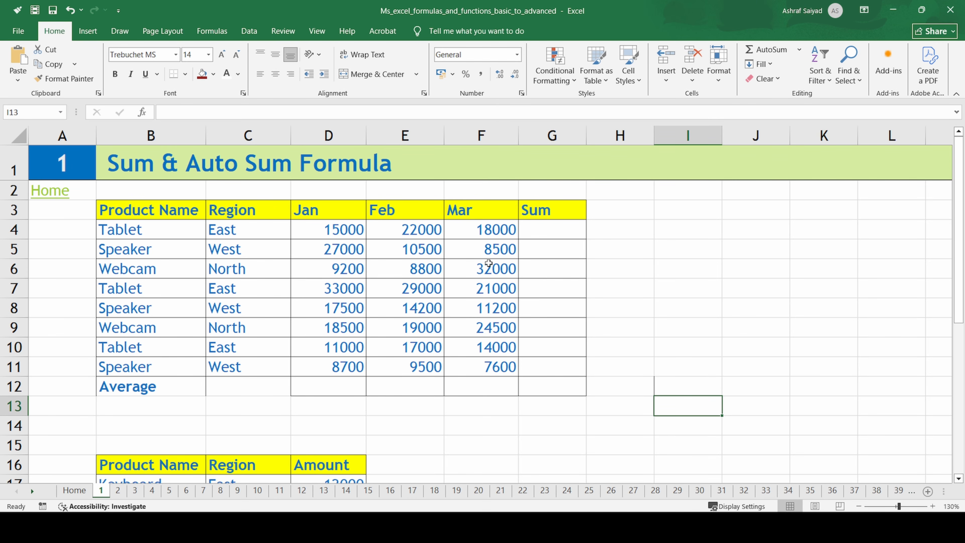
- Sum the first Tablet row in G4 with individual cell references, using =SUM(D4,E4,F4)
left_click(558, 230)
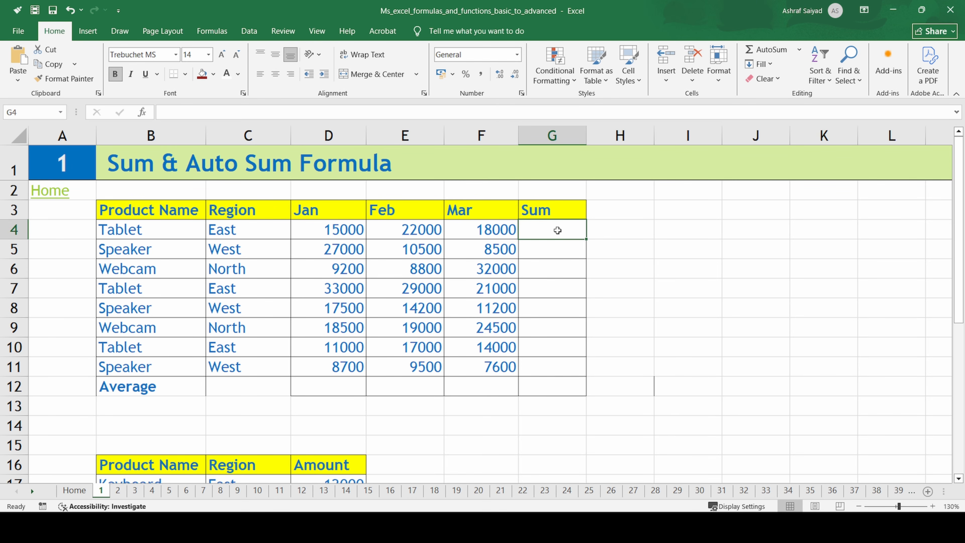
type("=sum(D4,")
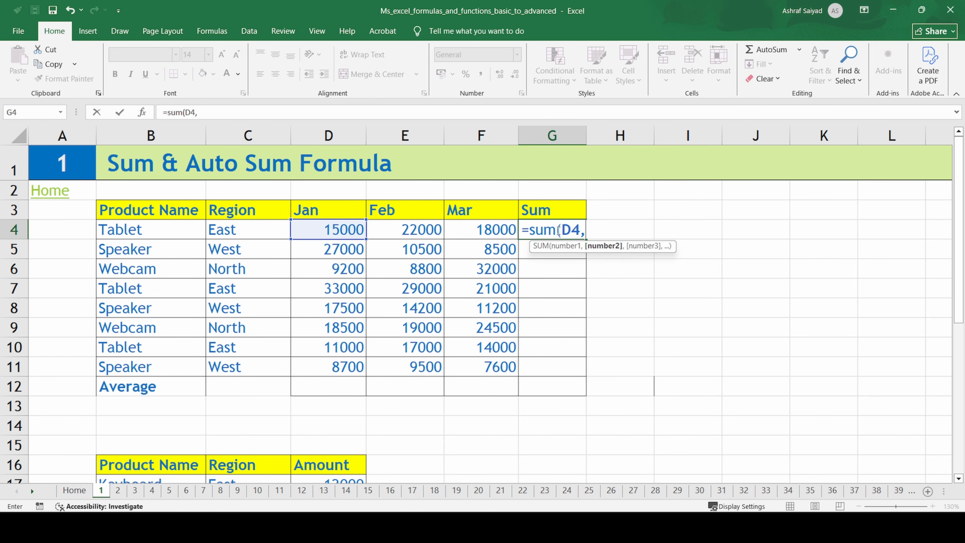
type("E4,F4)")
key("Return")
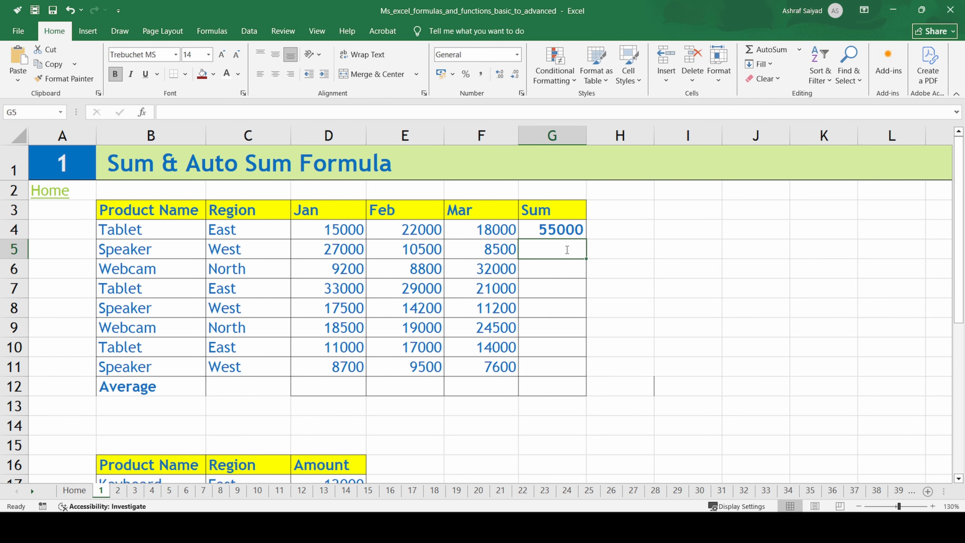
- Sum the first Speaker row in G5 with the range formula =SUM(D5:F5), and fill it down to G12
type("=sum(")
left_click(360, 256)
left_click_drag(360, 259, 498, 252)
key("ctrl+Return")
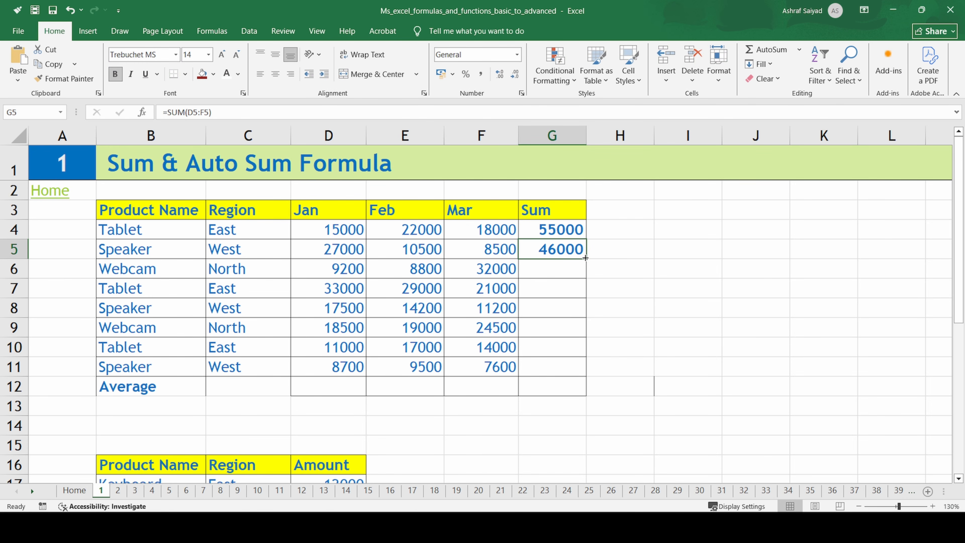
left_click_drag(585, 258, 585, 392)
- Total the Jan values in D12 with =SUM(D4:D11), and fill the formula across to F12
left_click(328, 386)
type("=sum(D4:D12)")
key("Return")
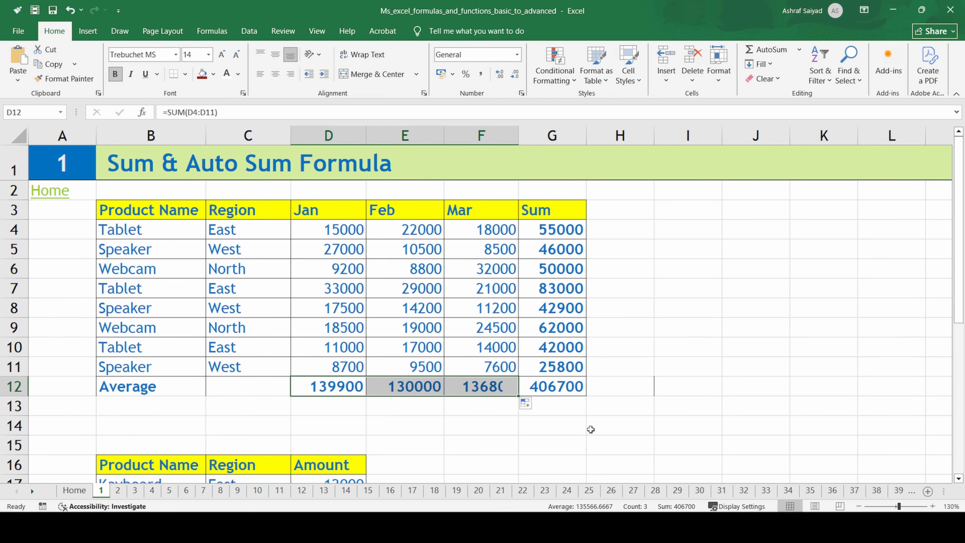
left_click(591, 430)
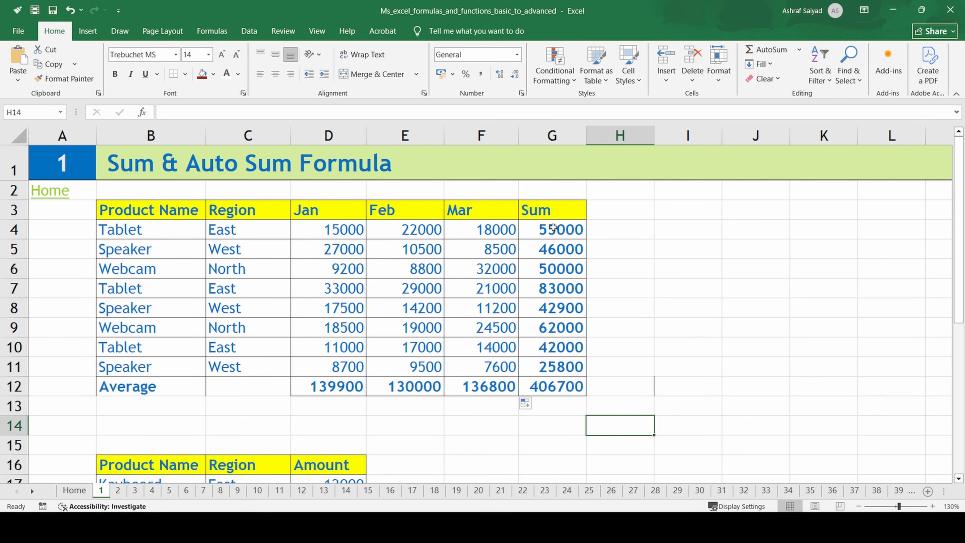
- Remove the row sums from G4:G11 and the monthly totals from D12:F12, keeping the formula in G12
key("ctrl+z")
key("ctrl+z")
left_click(665, 424)
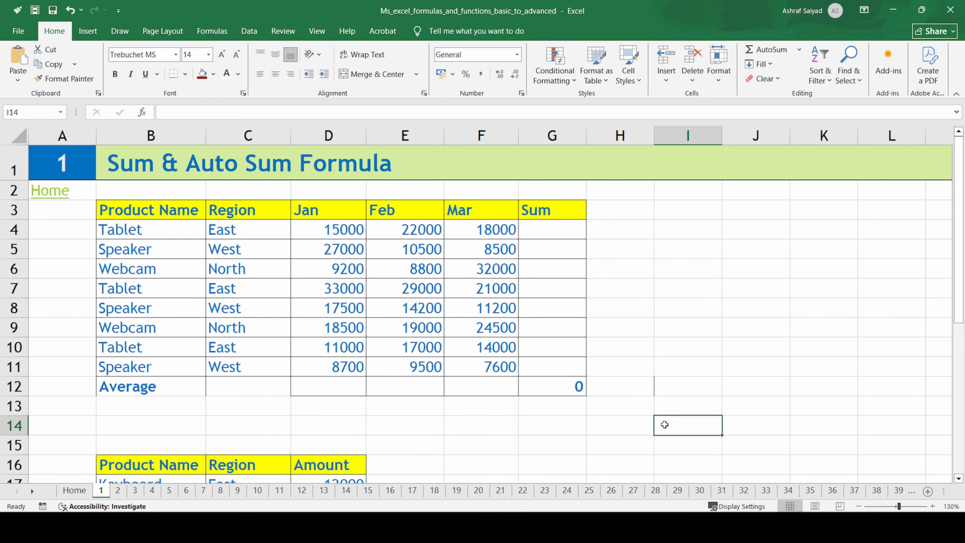
- Insert monthly totals in D12:F12 for D4:F11 with Quick Analysis's column Sum option, and preview its % Total option
left_click_drag(342, 229, 496, 365)
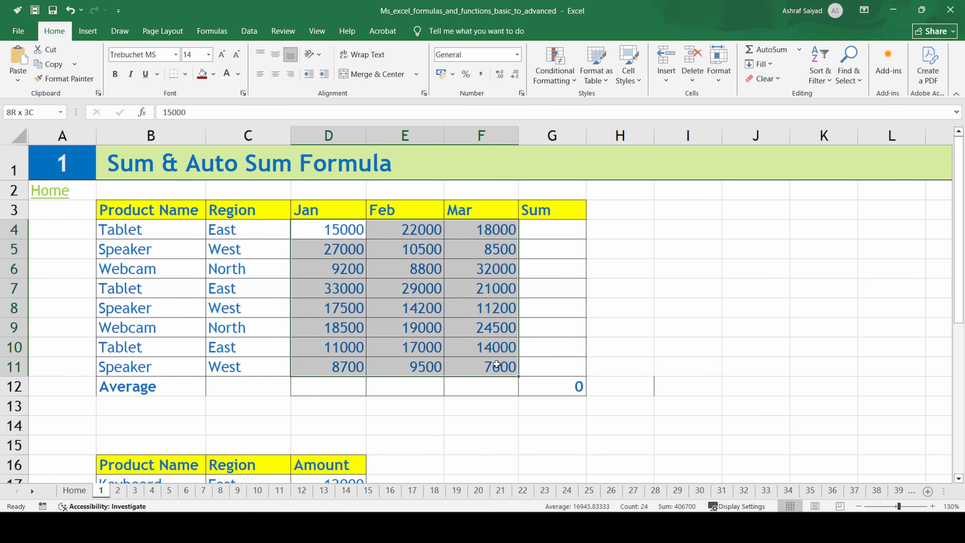
left_click_drag(496, 365, 495, 365)
left_click(527, 385)
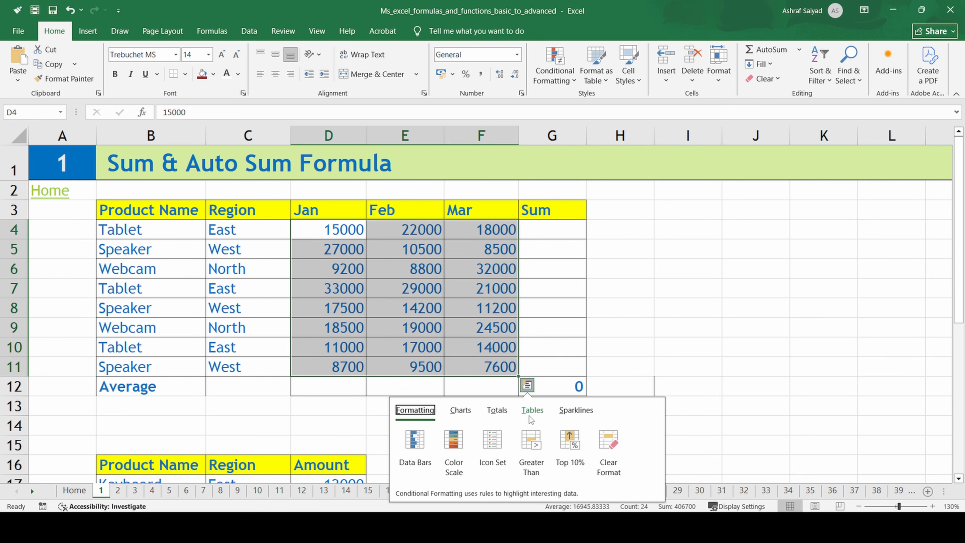
left_click(501, 414)
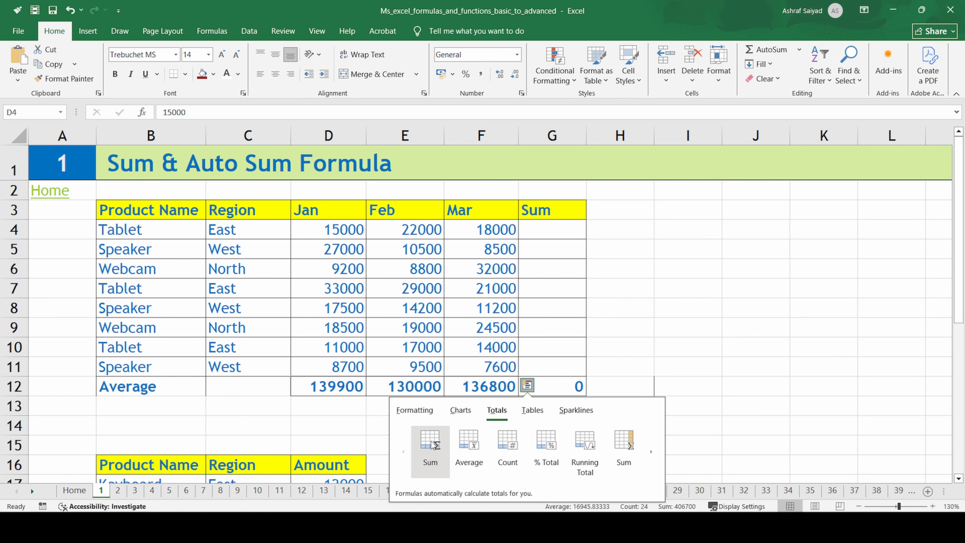
left_click(433, 445)
key("ctrl+q")
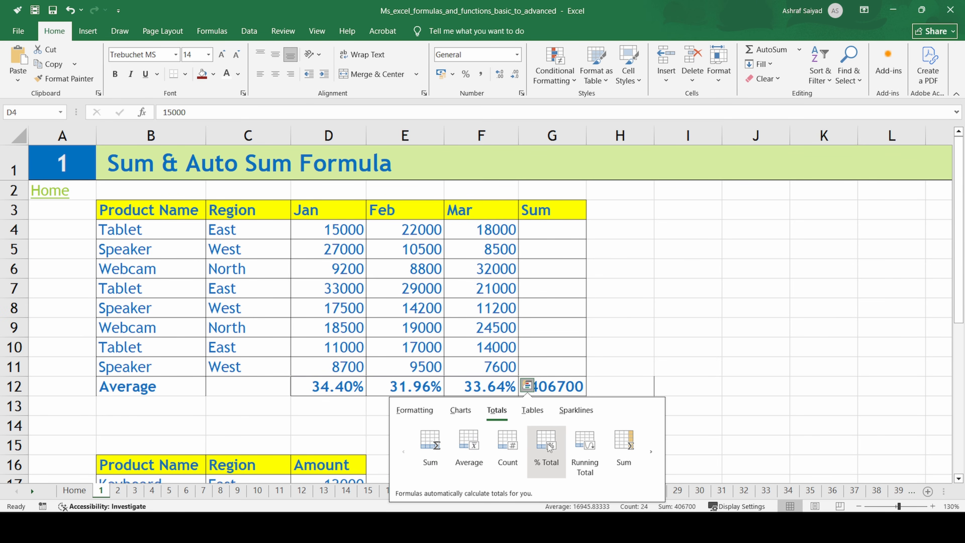
left_click(688, 346)
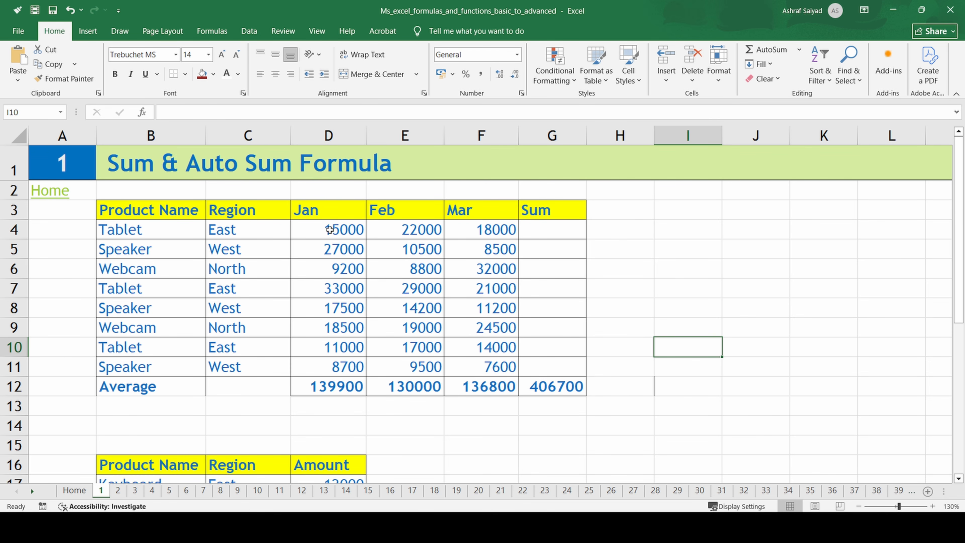
- Insert row sums in G4:G11 for the D4:F11 sales values with Quick Analysis's row Sum option
left_click_drag(330, 229, 494, 365)
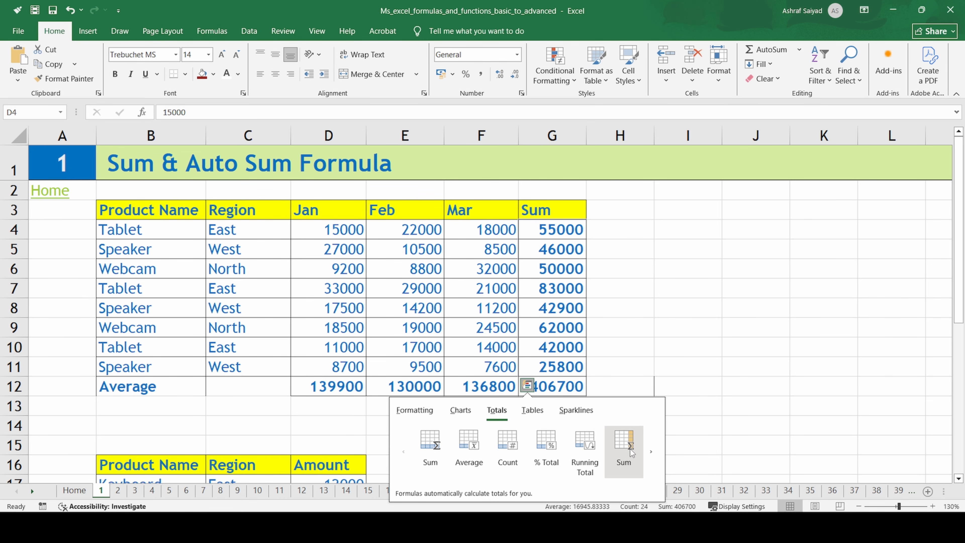
left_click(630, 449)
left_click(620, 425)
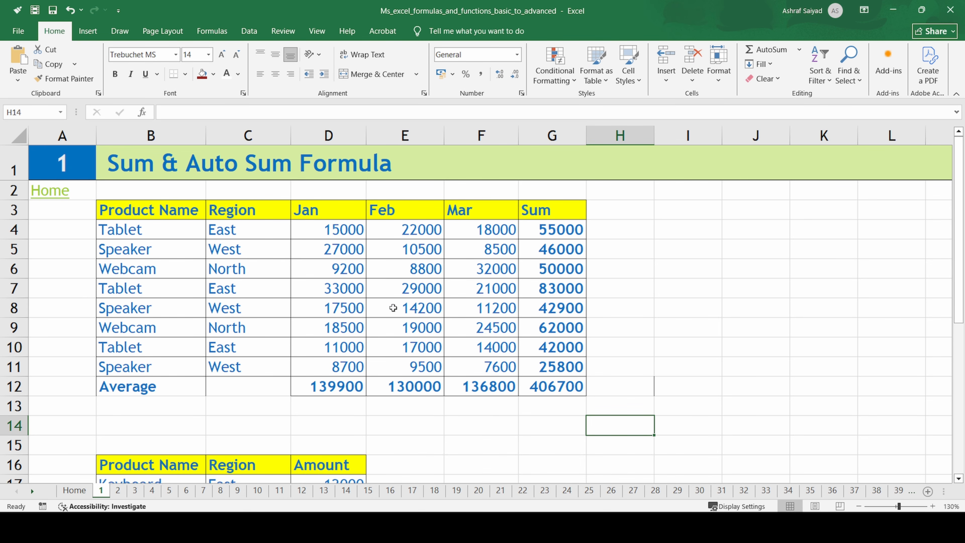